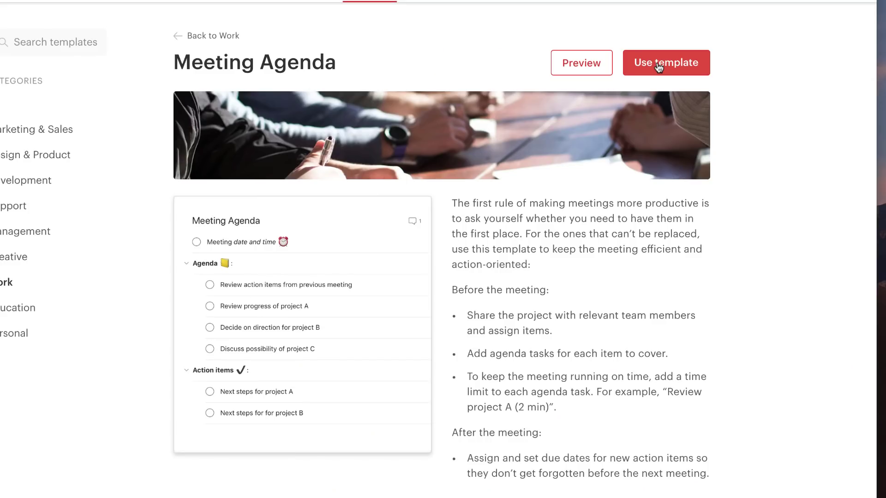
# Use the template, then scroll the Employee Onboarding tasks down to Books we recommend
pyautogui.click(647, 64)
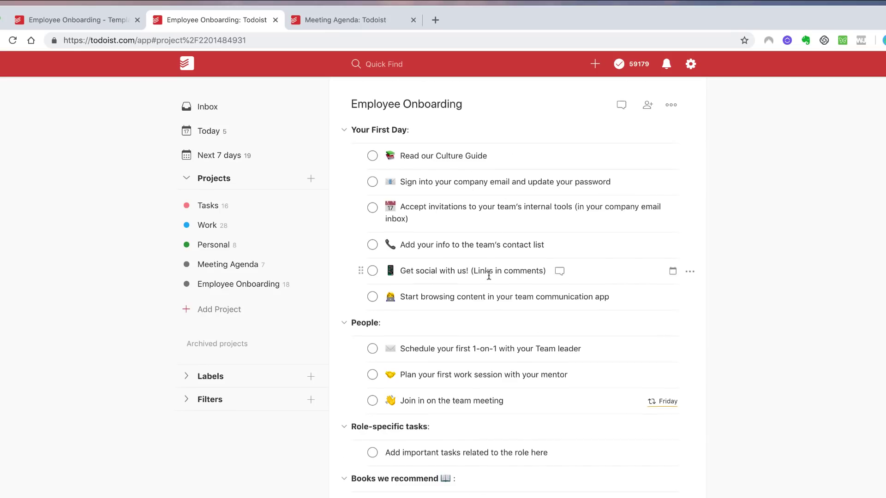
pyautogui.scroll(-2, 485, 272)
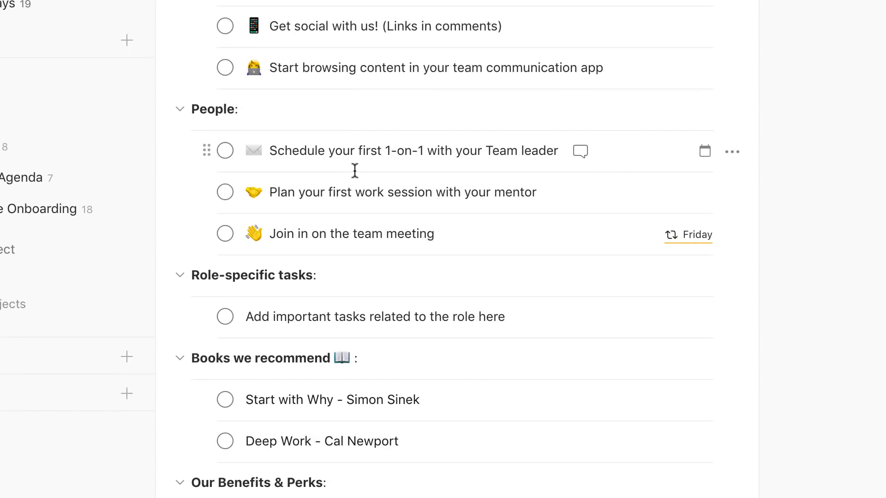
# Scroll through the template gallery's categories and return to the Meeting Agenda card at the top
pyautogui.scroll(4, 355, 171)
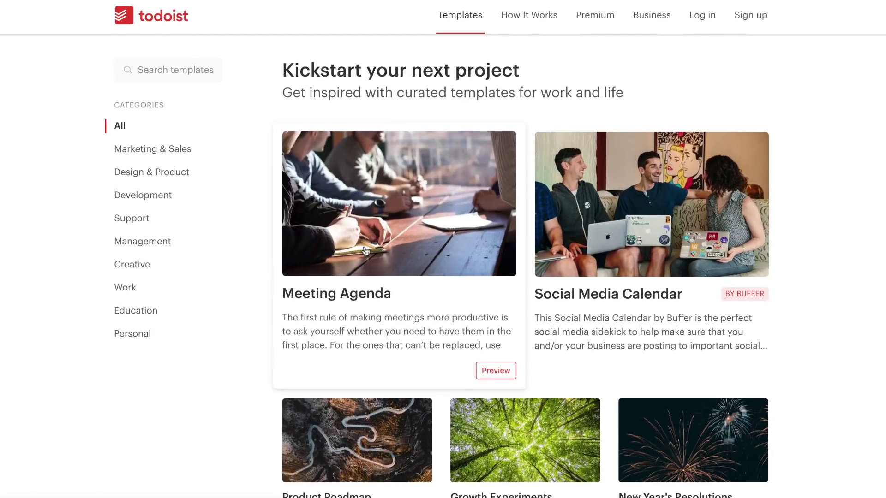
pyautogui.scroll(-20, 367, 250)
pyautogui.scroll(-2, 365, 250)
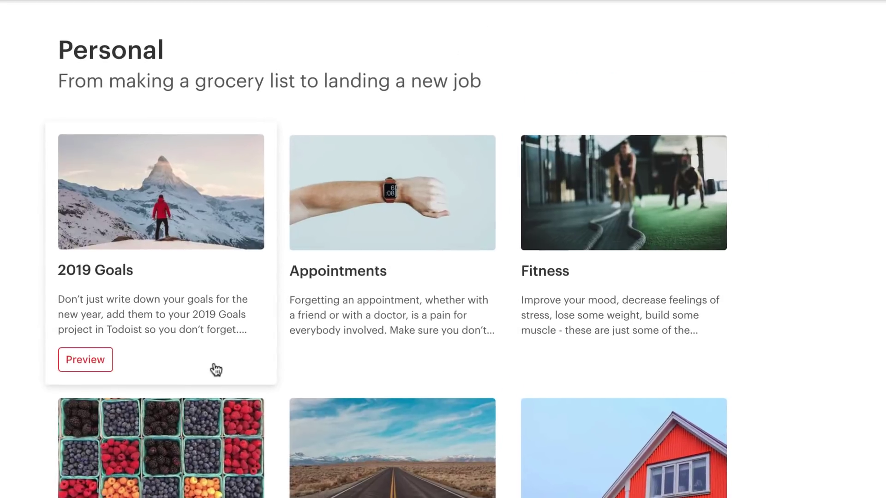
pyautogui.click(217, 370)
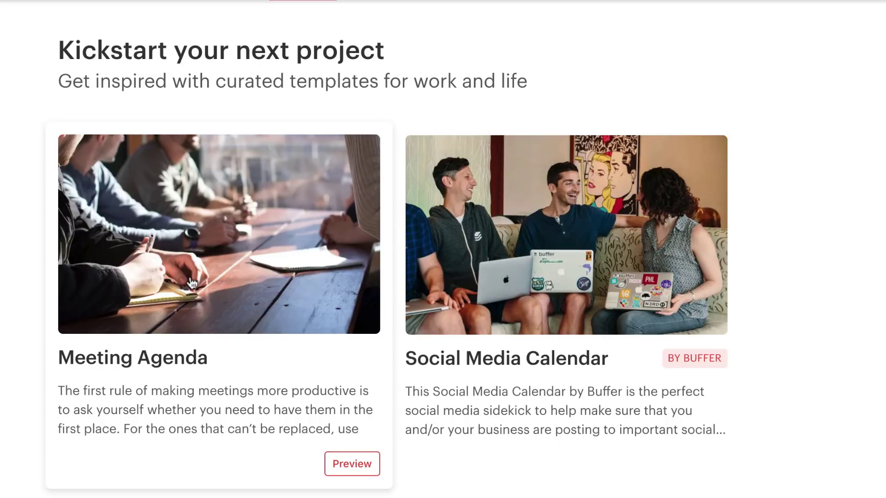
# Open the Meeting Agenda template, preview and close its tasks, then choose Use template
pyautogui.click(176, 238)
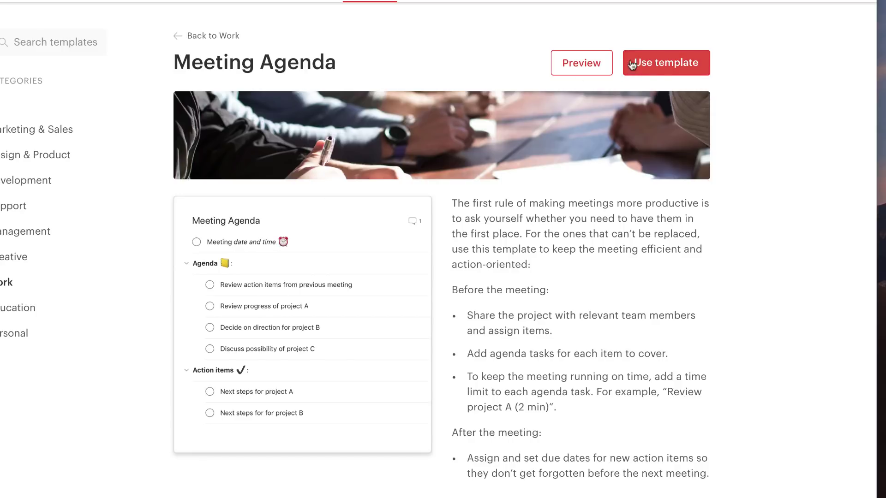
pyautogui.click(305, 302)
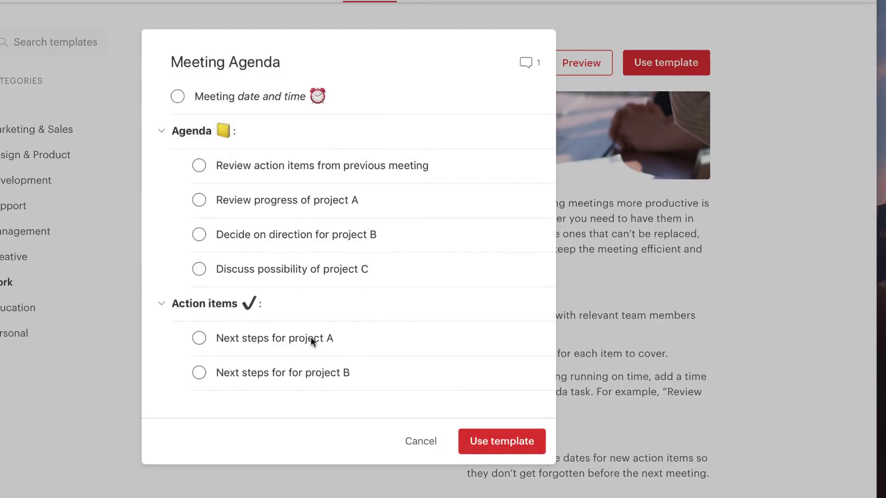
pyautogui.click(581, 161)
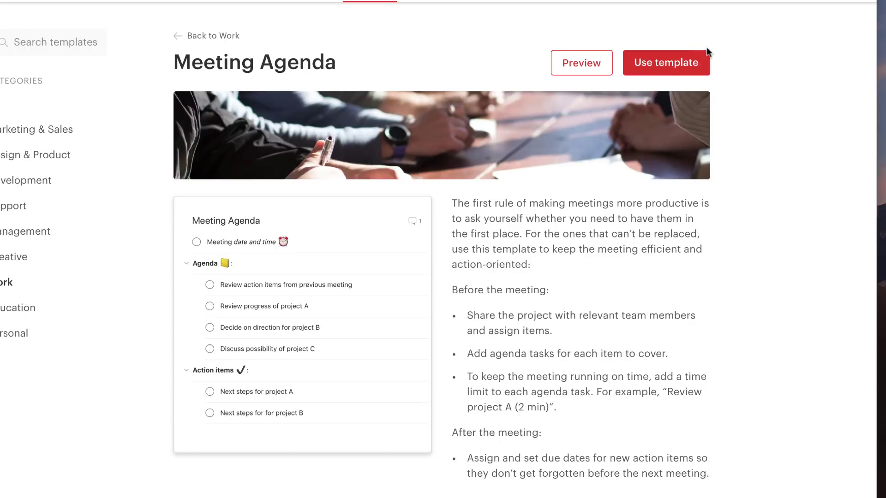
pyautogui.click(695, 59)
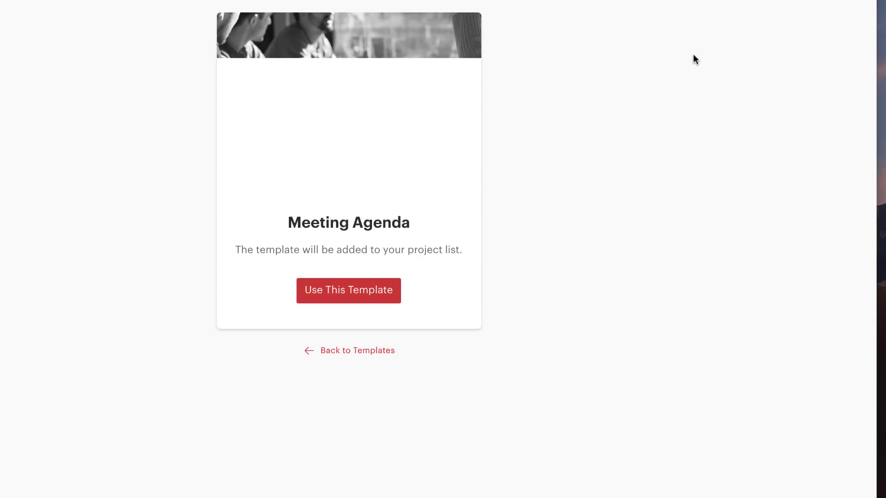
# Add Meeting Agenda as a new project and inspect its meeting date task without changes
pyautogui.click(364, 284)
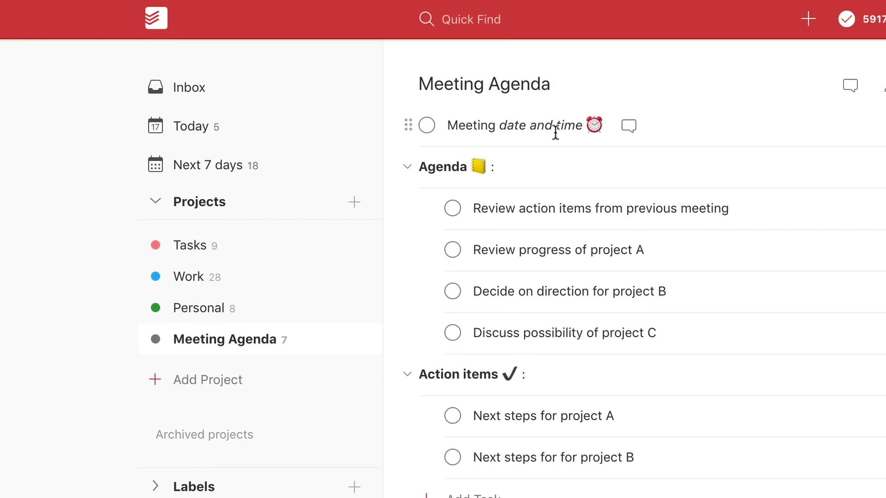
pyautogui.click(554, 126)
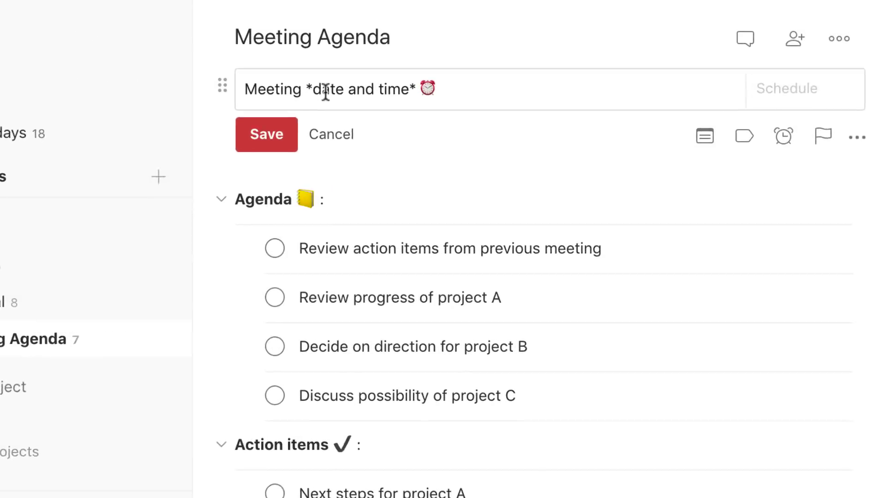
pyautogui.click(257, 123)
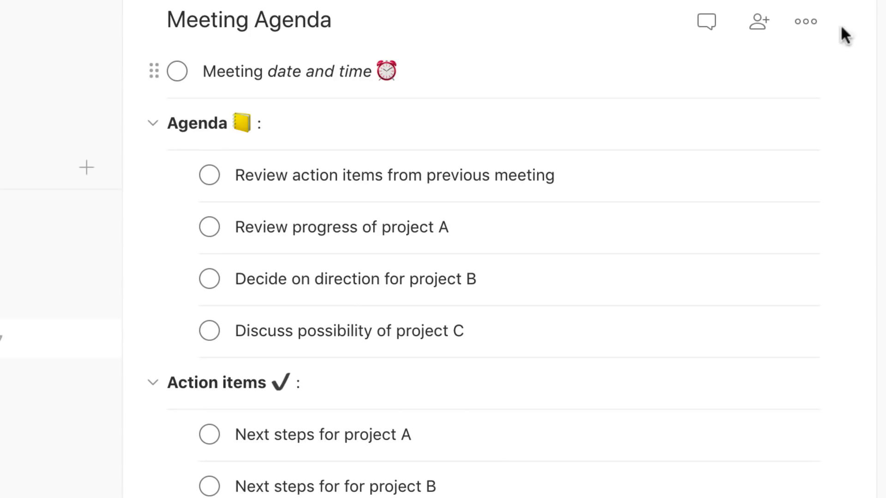
# Export the Meeting Agenda project as a template file
pyautogui.click(805, 22)
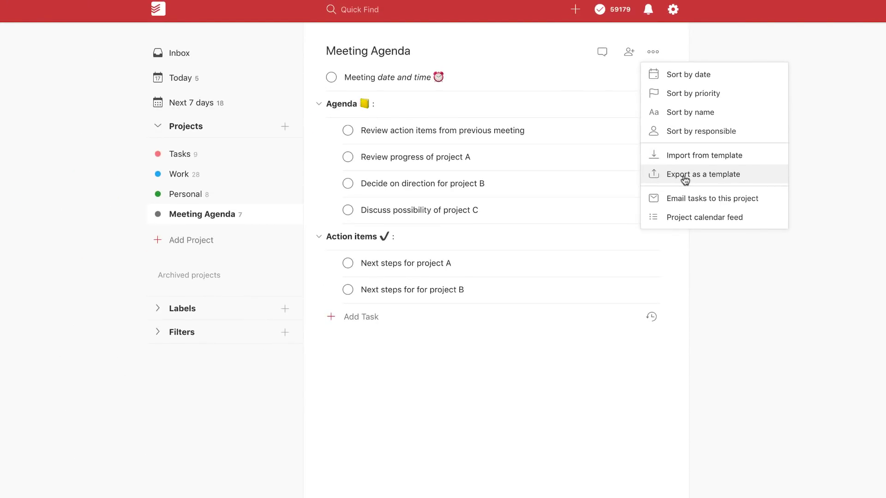
pyautogui.click(685, 180)
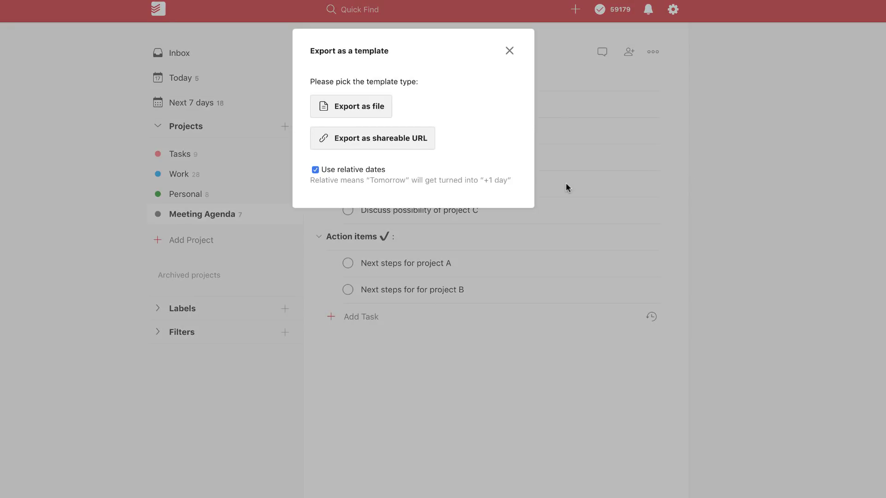
pyautogui.click(352, 108)
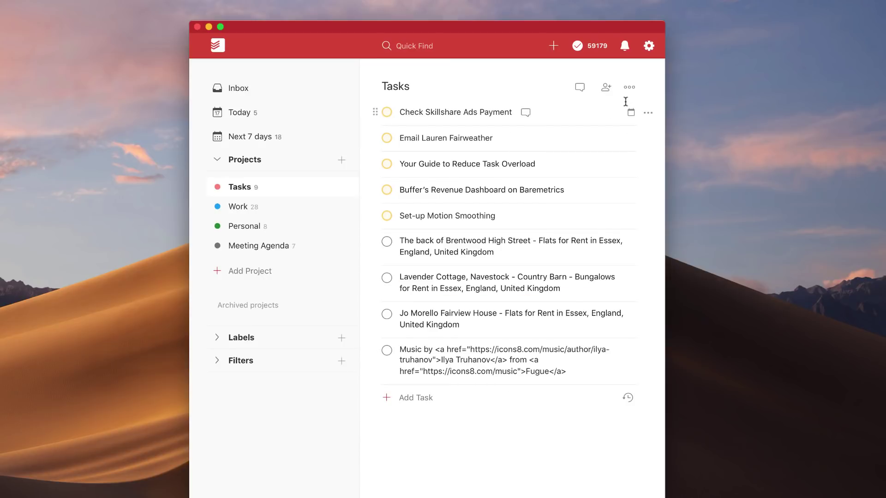
# Import the Meeting Agenda (1).csv template file into the Tasks project
pyautogui.click(624, 95)
pyautogui.click(563, 187)
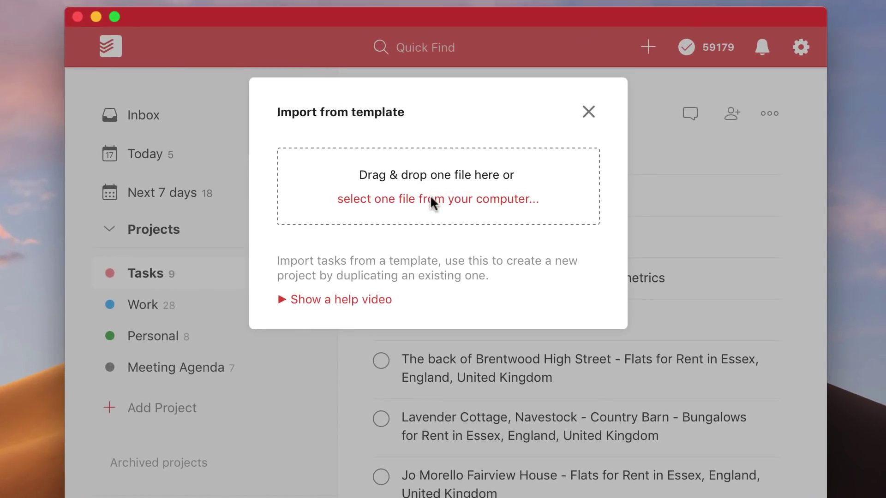
pyautogui.click(430, 199)
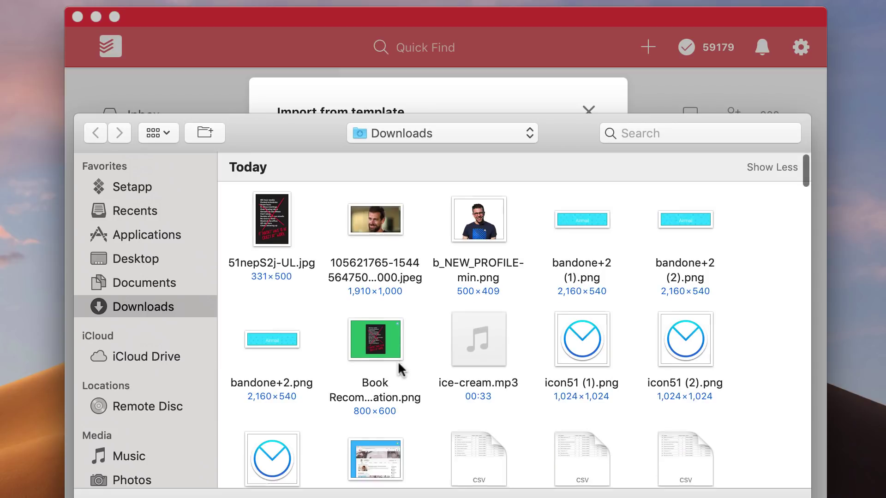
pyautogui.scroll(-3, 479, 304)
pyautogui.doubleClick(478, 301)
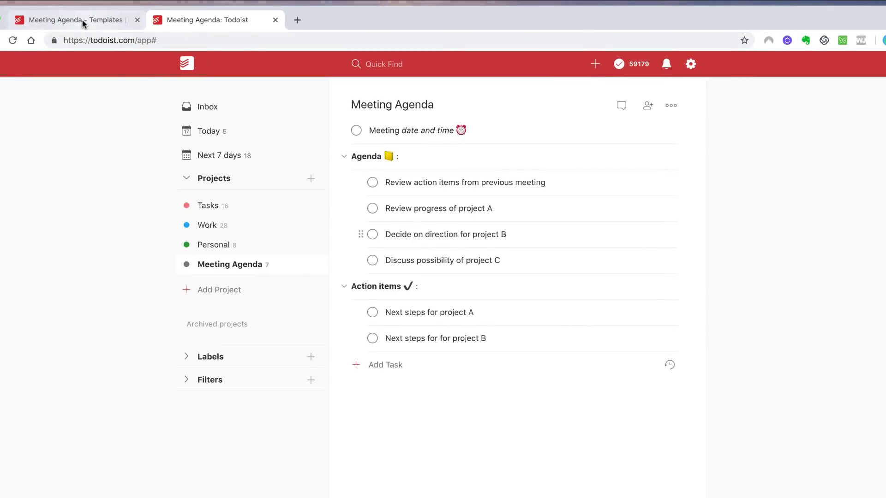
# Browse the Personal template category and open the 2019 Goals template preview
pyautogui.click(83, 23)
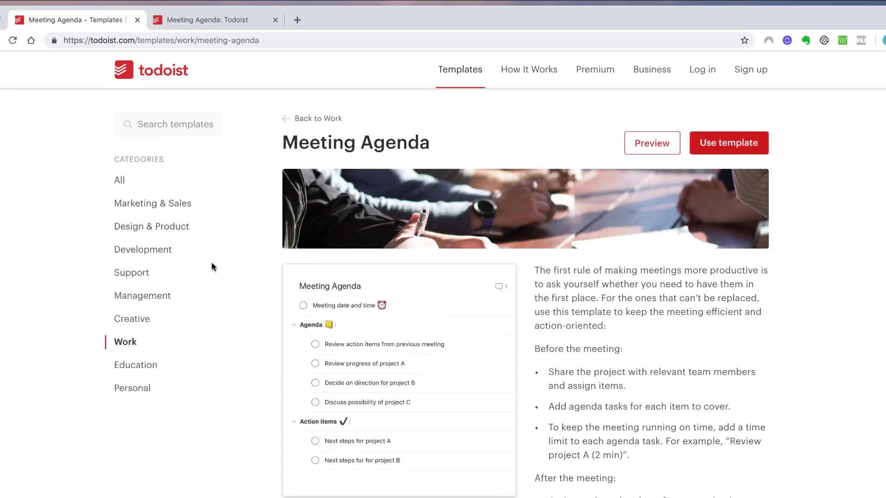
pyautogui.click(167, 391)
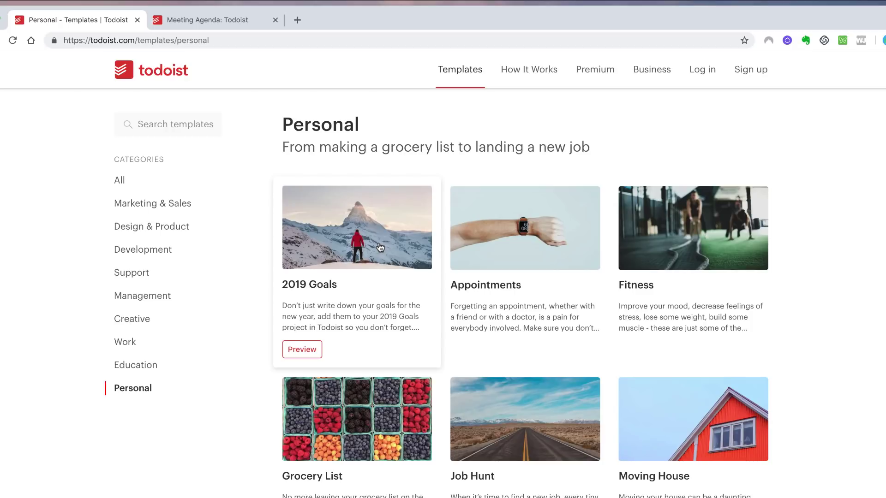
pyautogui.click(397, 259)
pyautogui.scroll(-3, 421, 300)
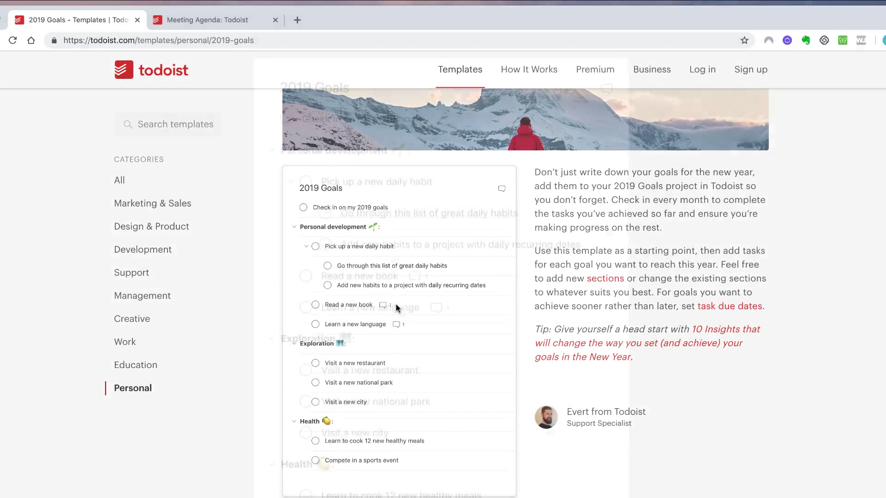
pyautogui.scroll(-1, 385, 267)
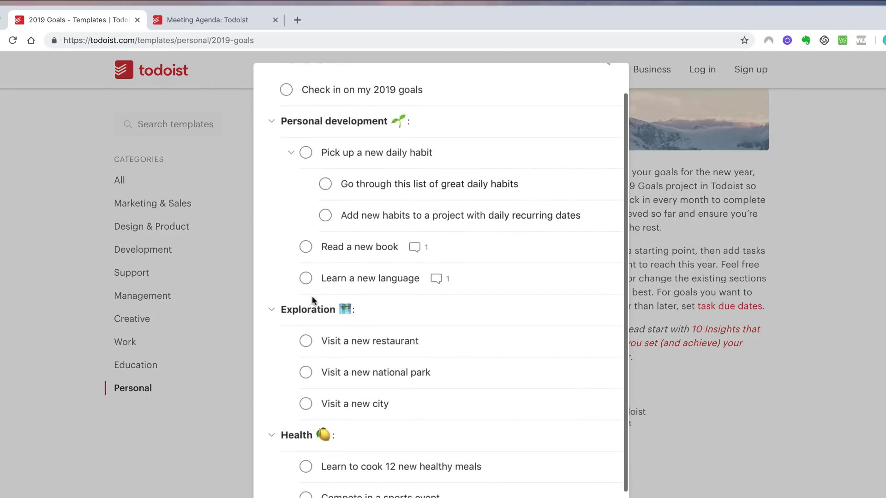
pyautogui.scroll(-1, 300, 413)
pyautogui.scroll(2, 259, 350)
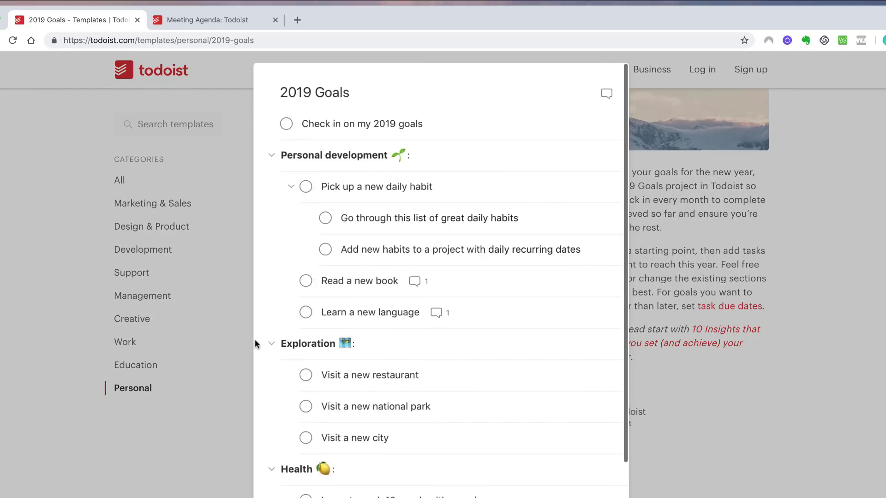
# Close the 2019 Goals preview and show the Management template category
pyautogui.click(213, 350)
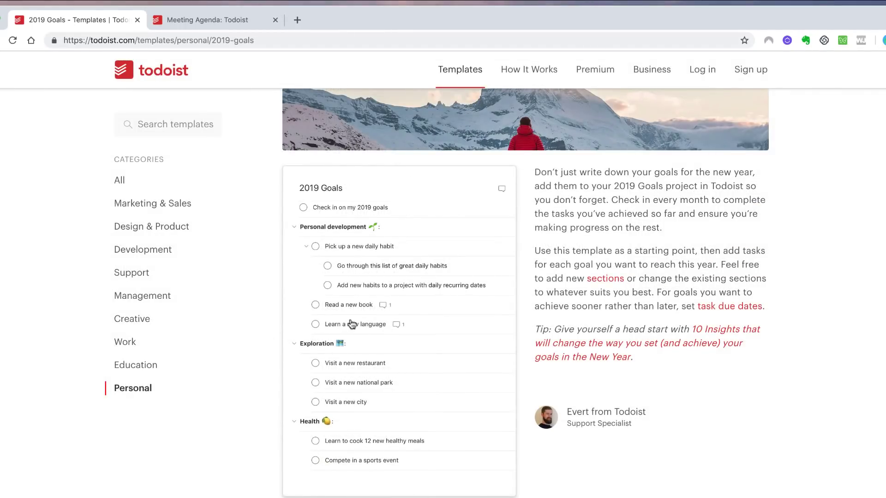
pyautogui.scroll(3, 307, 318)
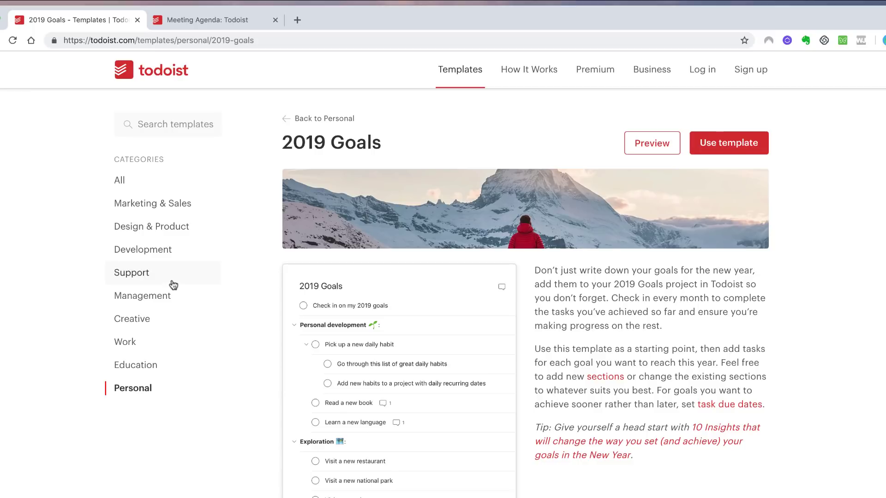
pyautogui.click(143, 295)
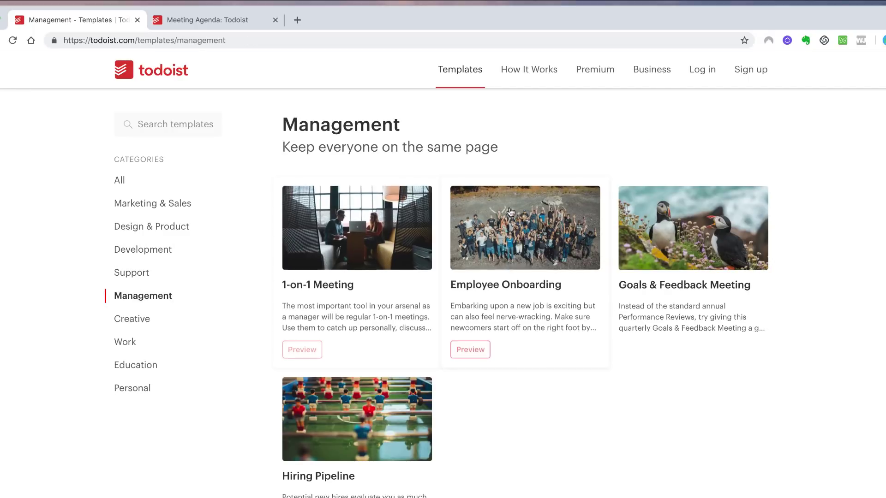
# Open Employee Onboarding from Management and confirm Use This Template to add it as a project
pyautogui.click(454, 277)
pyautogui.scroll(-3, 423, 307)
pyautogui.scroll(3, 423, 306)
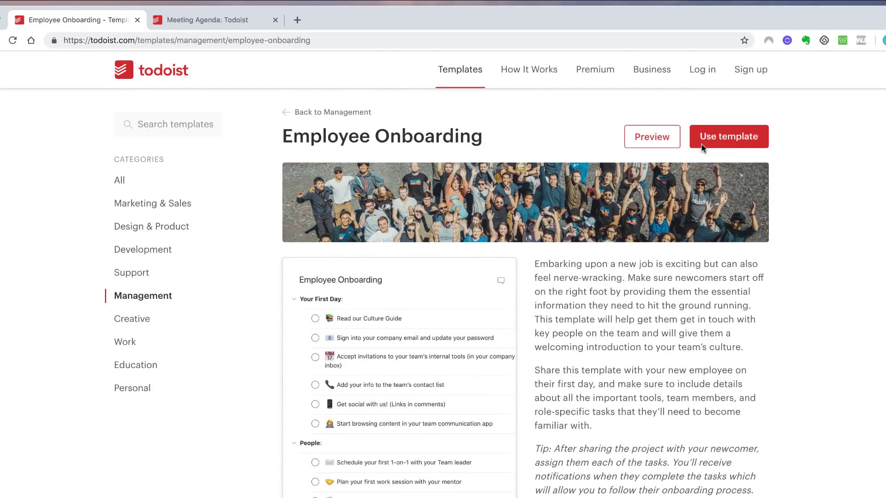
pyautogui.click(704, 147)
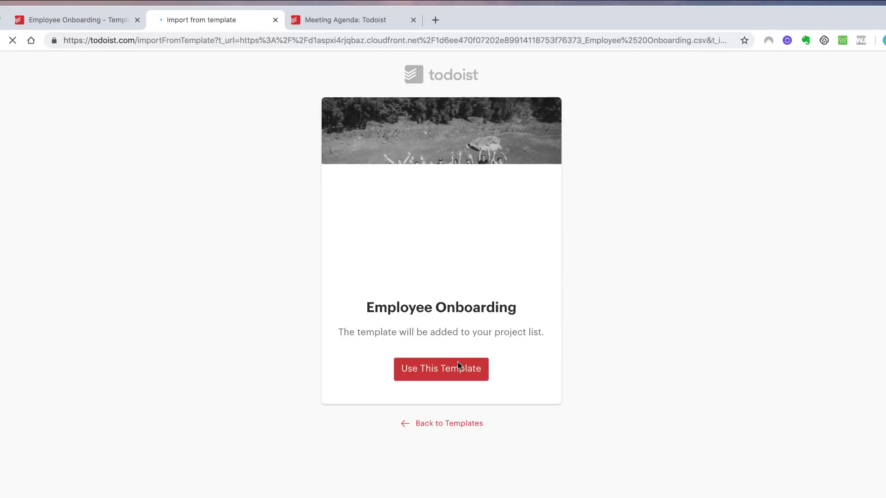
pyautogui.click(455, 372)
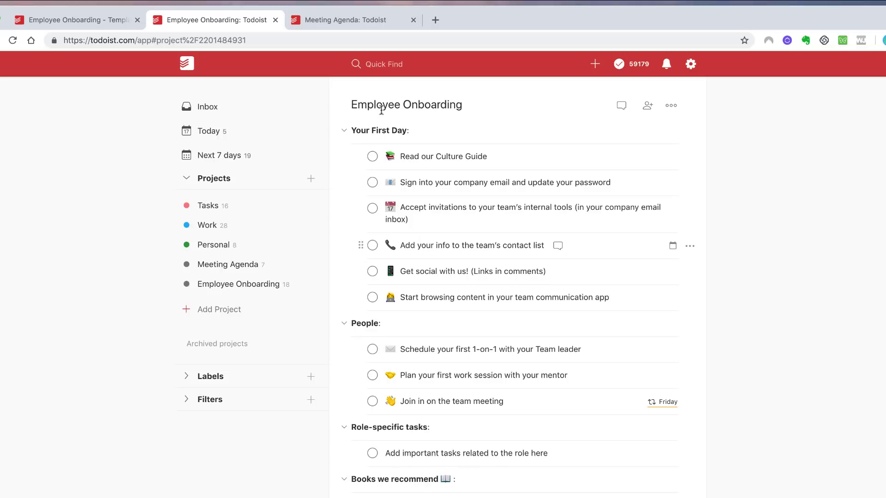
# Scroll the Employee Onboarding project and open, then cancel, the Accept invitations task editor
pyautogui.scroll(-1, 379, 374)
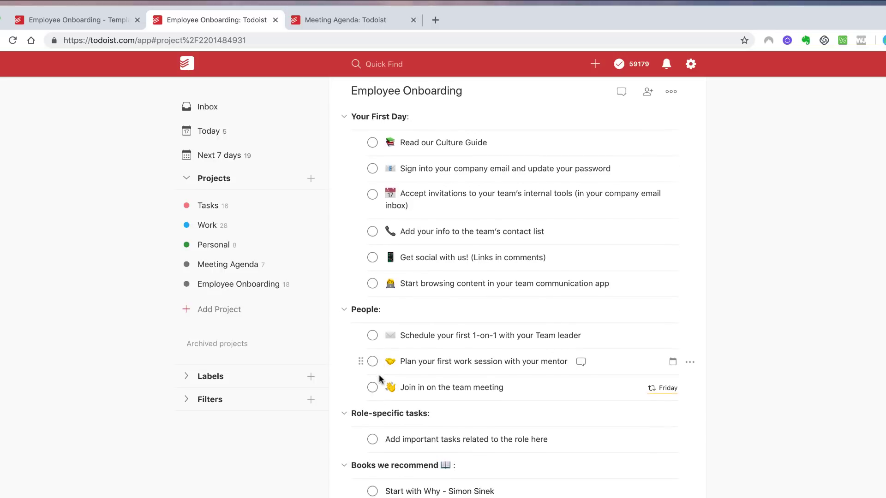
pyautogui.scroll(1, 378, 374)
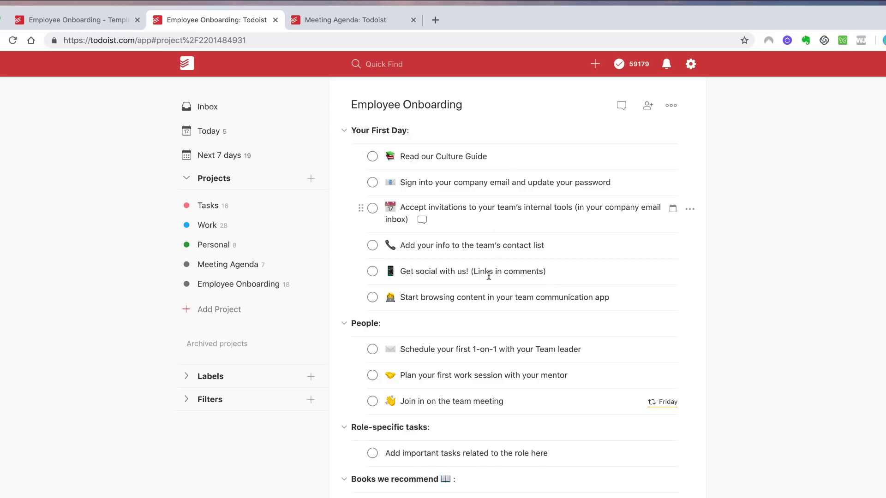
pyautogui.scroll(-2, 453, 260)
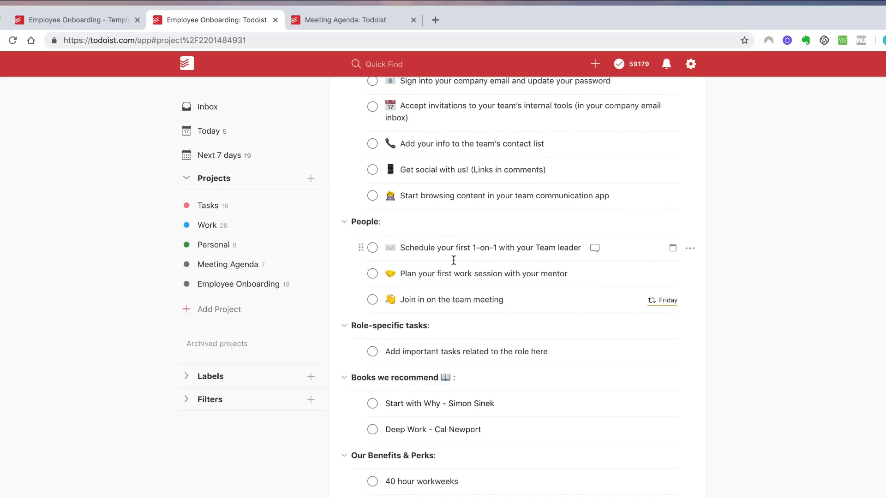
pyautogui.scroll(2, 454, 260)
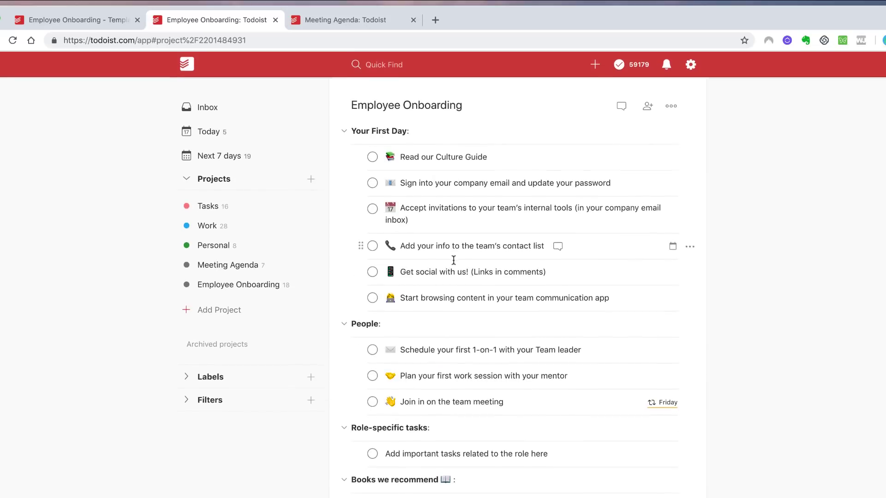
pyautogui.click(442, 207)
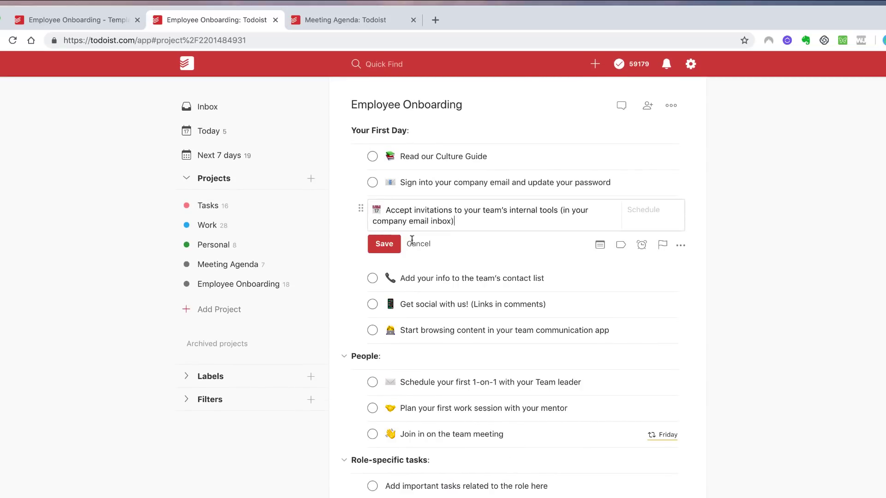
pyautogui.press('Escape')
# Open and cancel the Your First Day section editor, then return to the template page
pyautogui.click(378, 133)
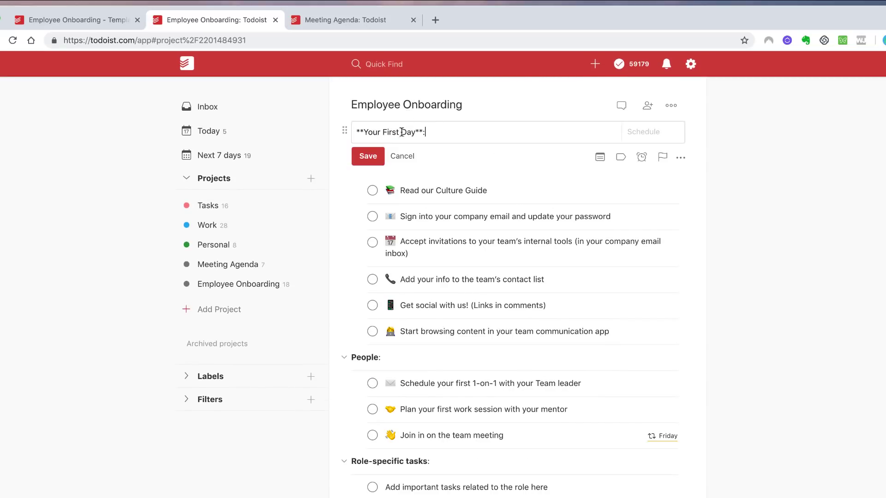
pyautogui.click(403, 157)
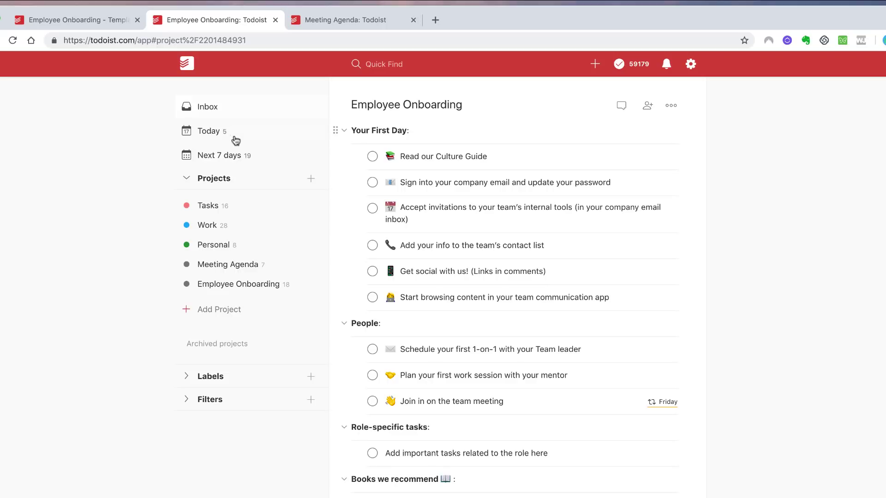
pyautogui.click(97, 26)
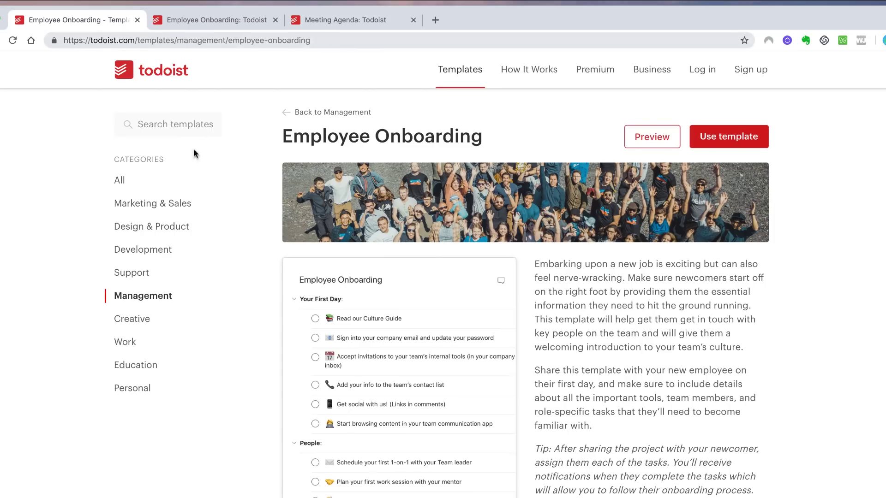
# List All templates and open Buffer's Social Media Calendar template
pyautogui.click(169, 181)
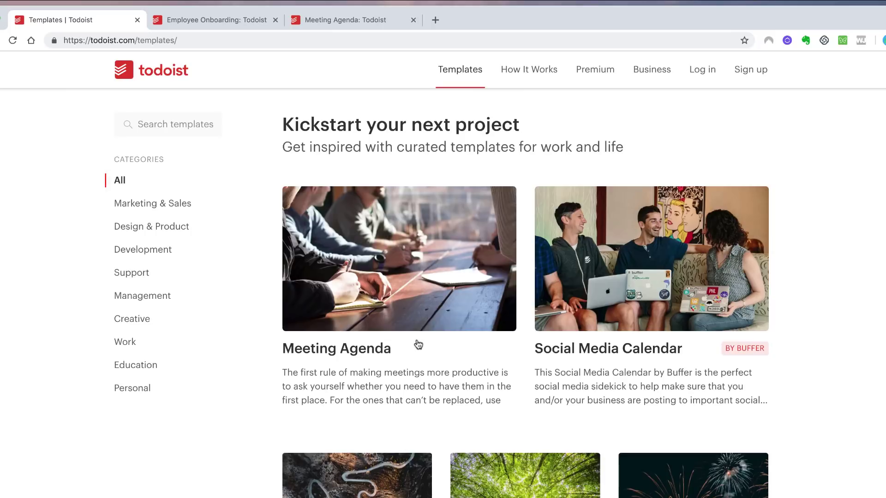
pyautogui.scroll(-2, 646, 319)
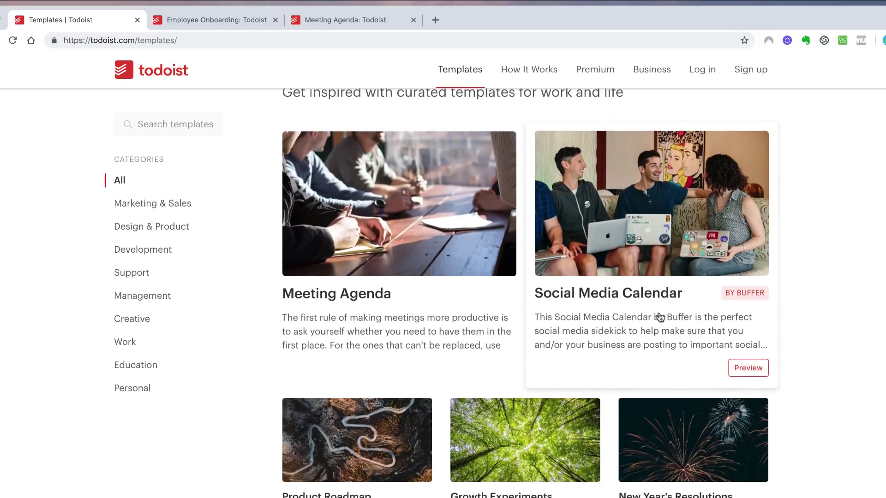
pyautogui.click(660, 280)
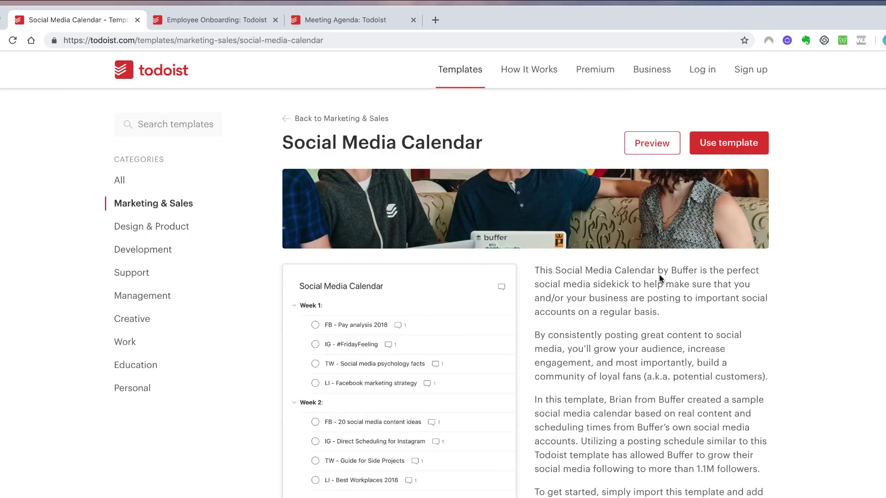